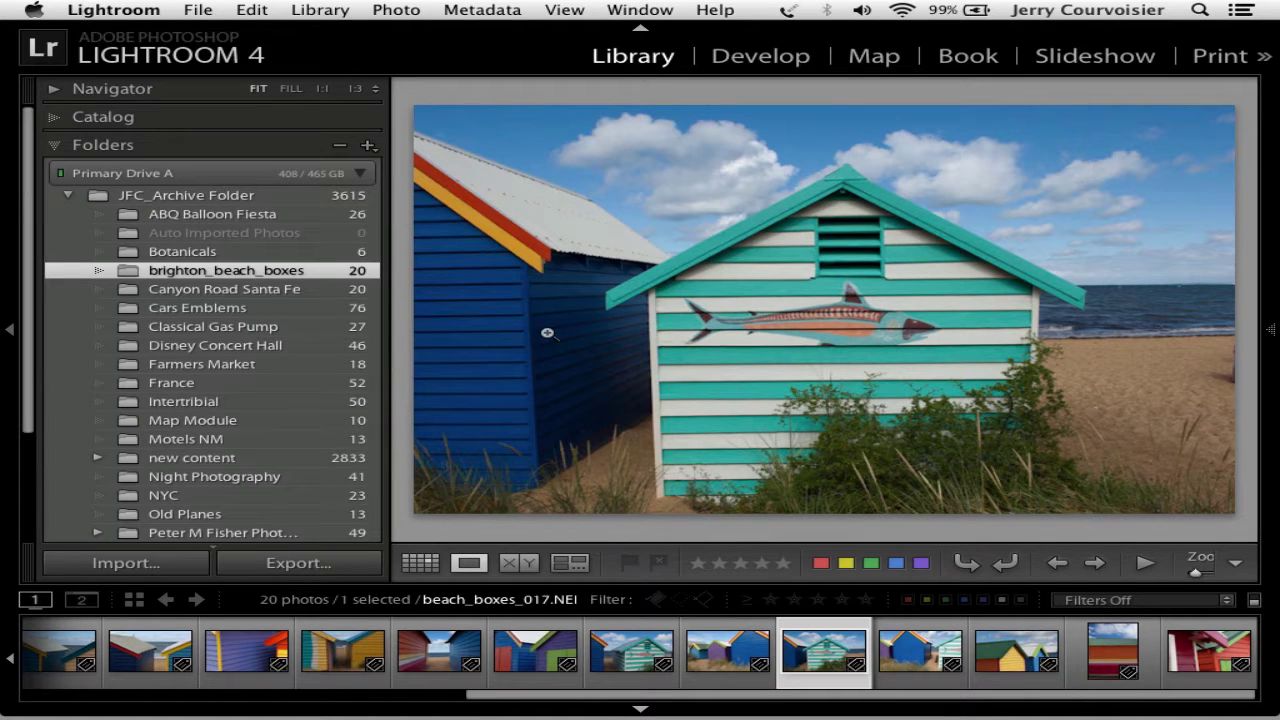
Open the Auto Import Settings dialog from the File > Auto Import menu
left_click(198, 10)
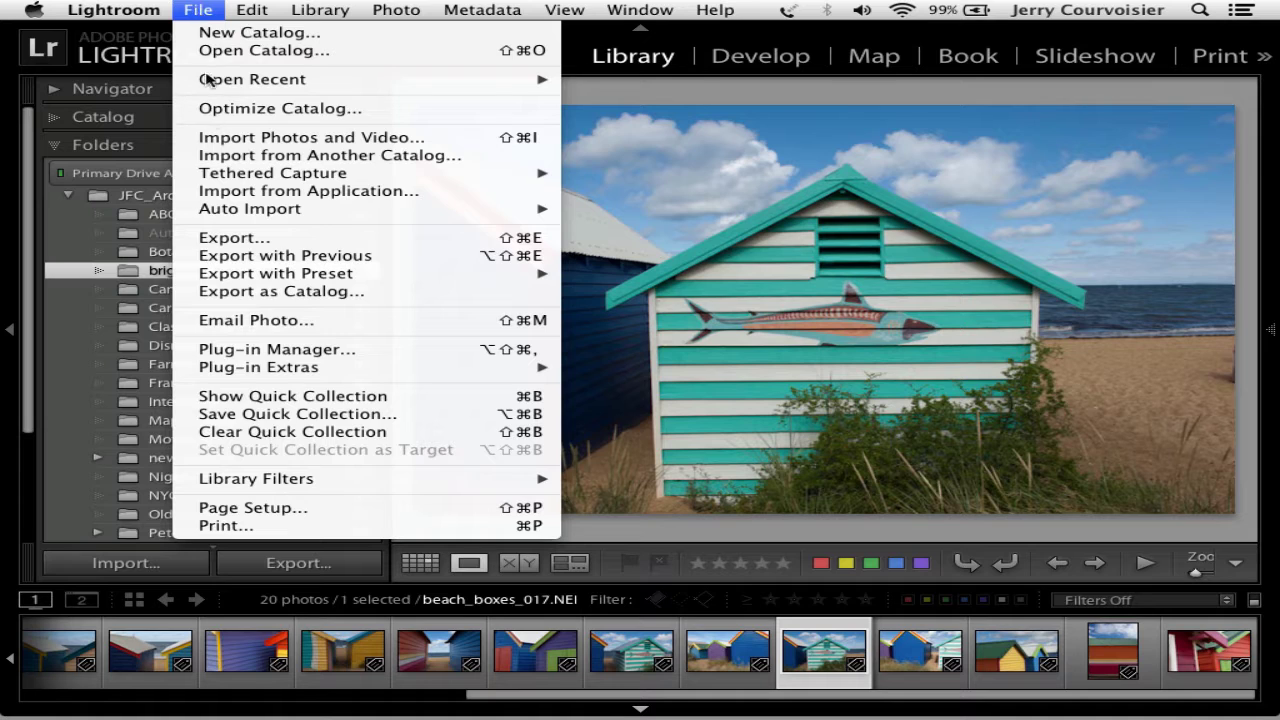
mouse_move(240, 214)
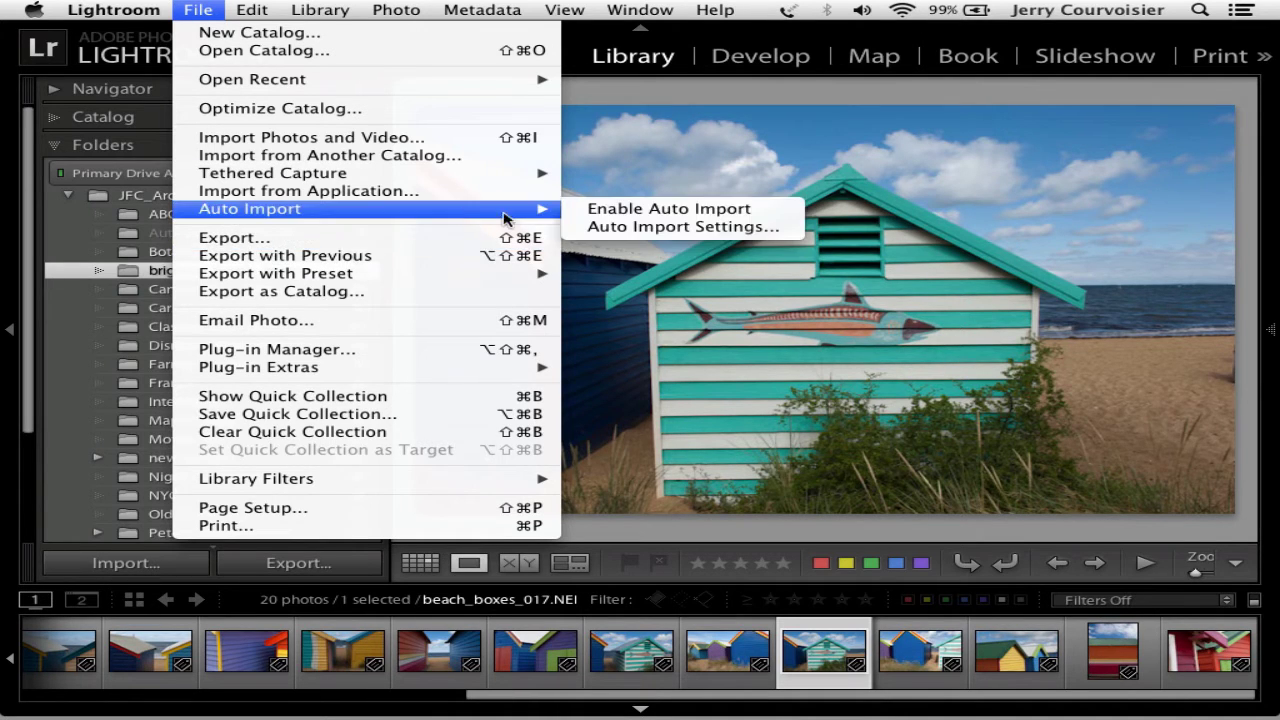
left_click(624, 227)
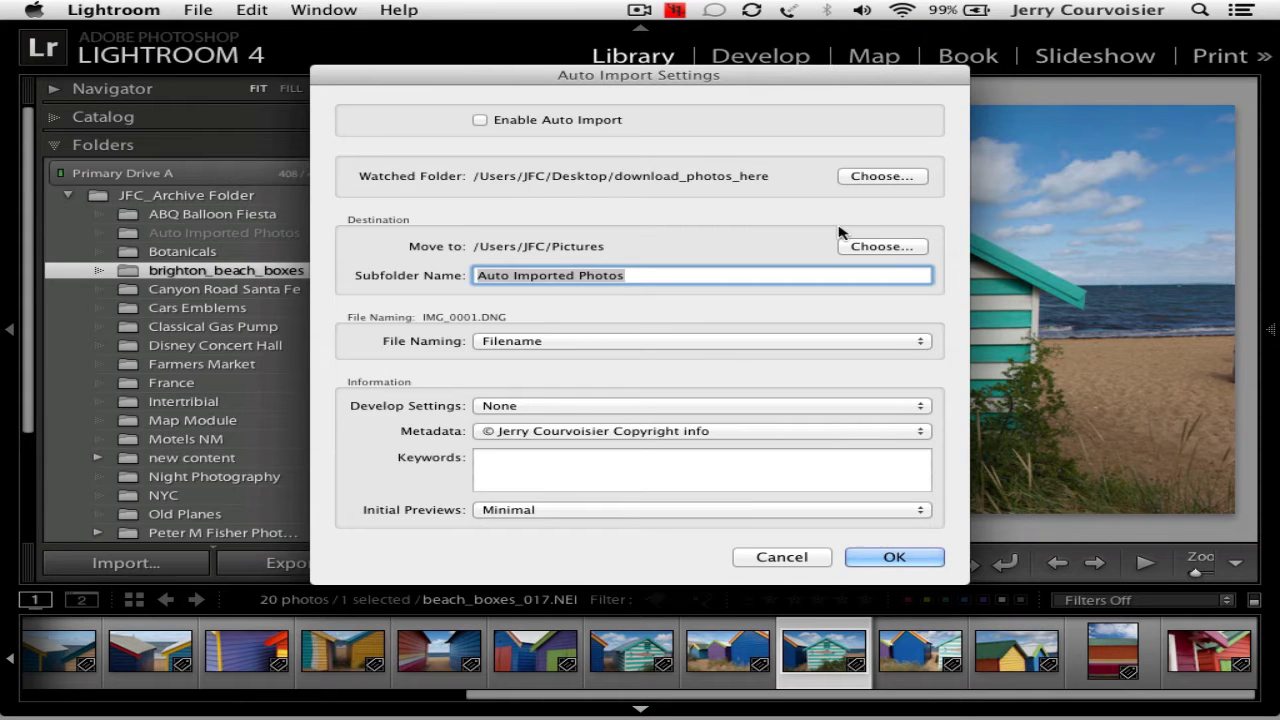
Create a download_photos_here folder on the Desktop and set it as the watched folder
left_click(893, 178)
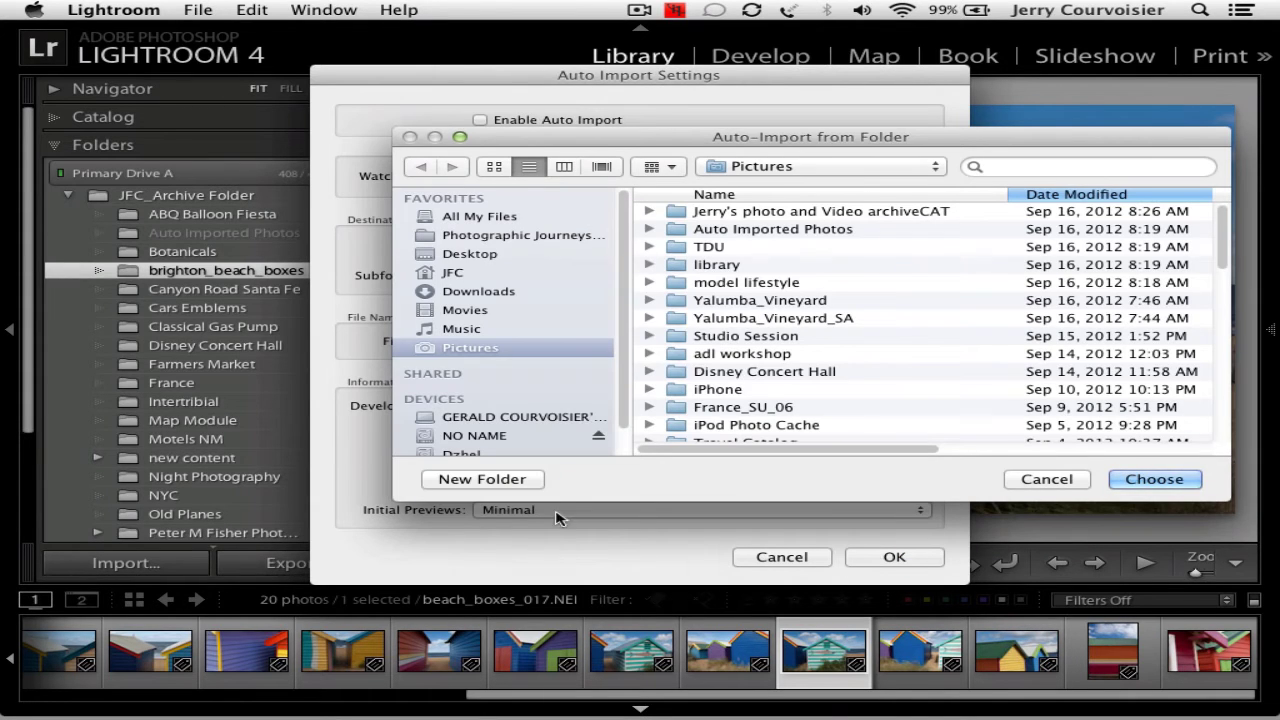
left_click(450, 256)
left_click(482, 479)
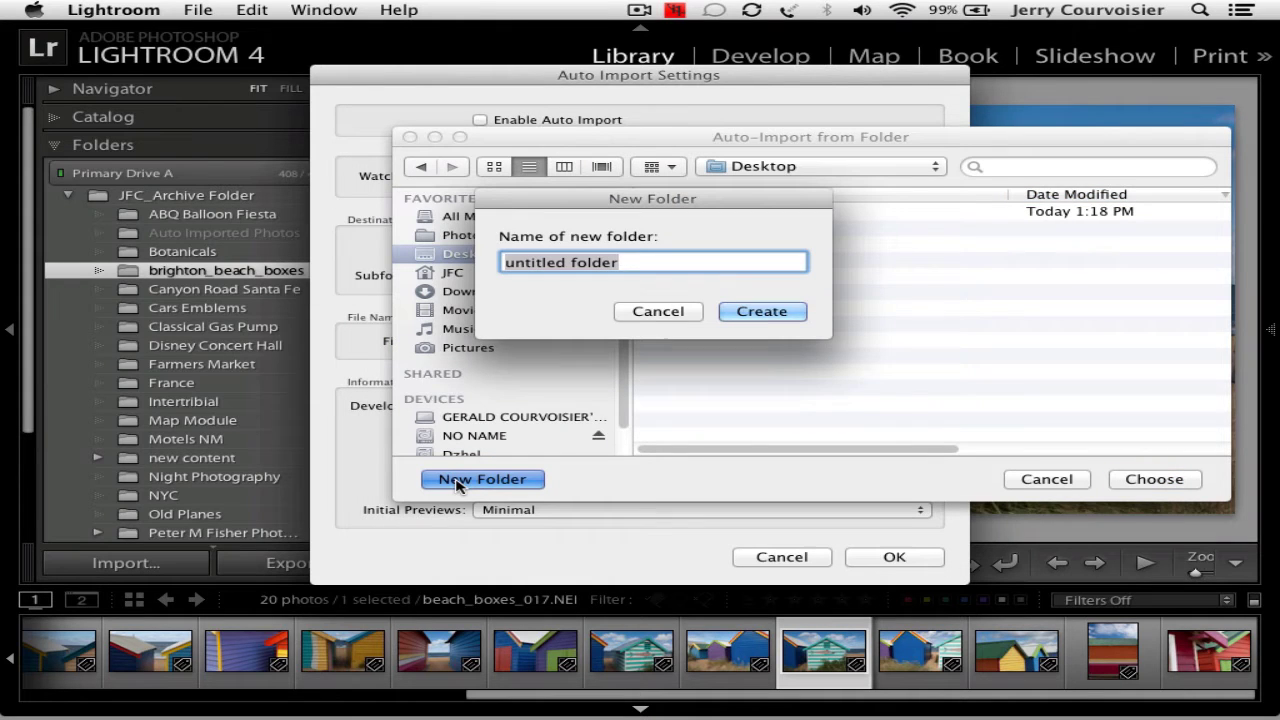
type("download_photos_here")
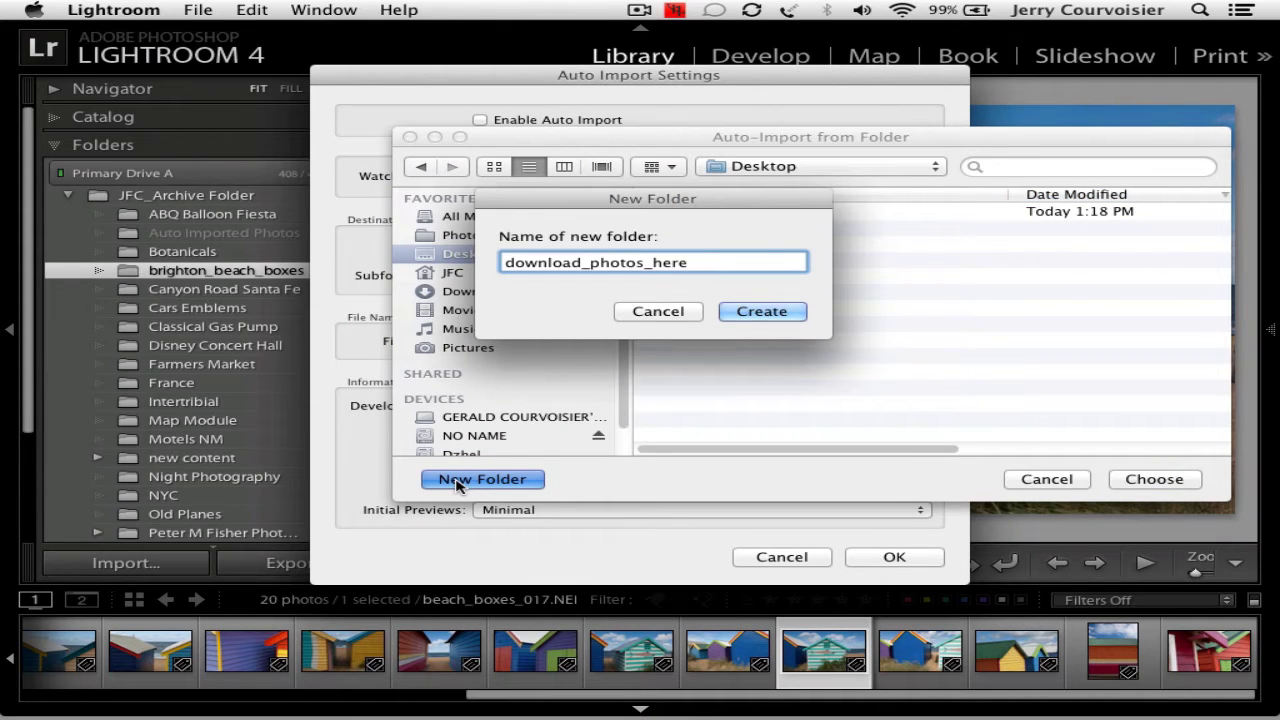
left_click(754, 311)
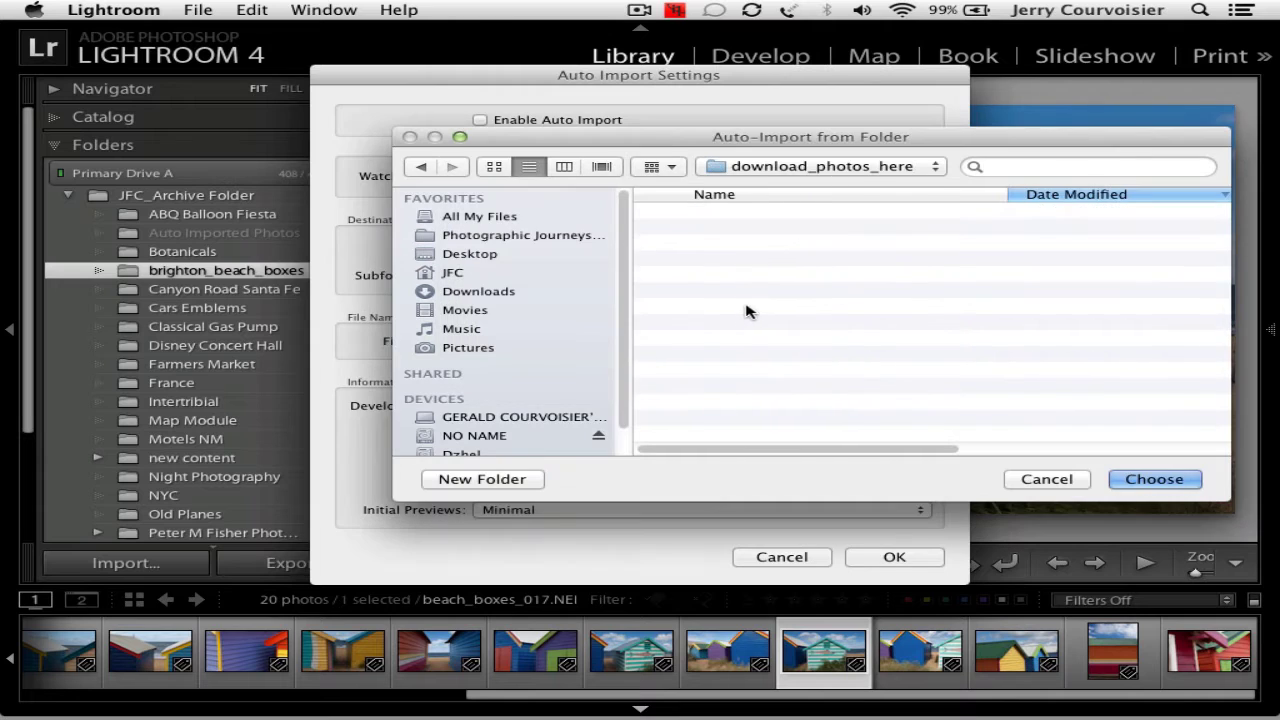
left_click(1184, 481)
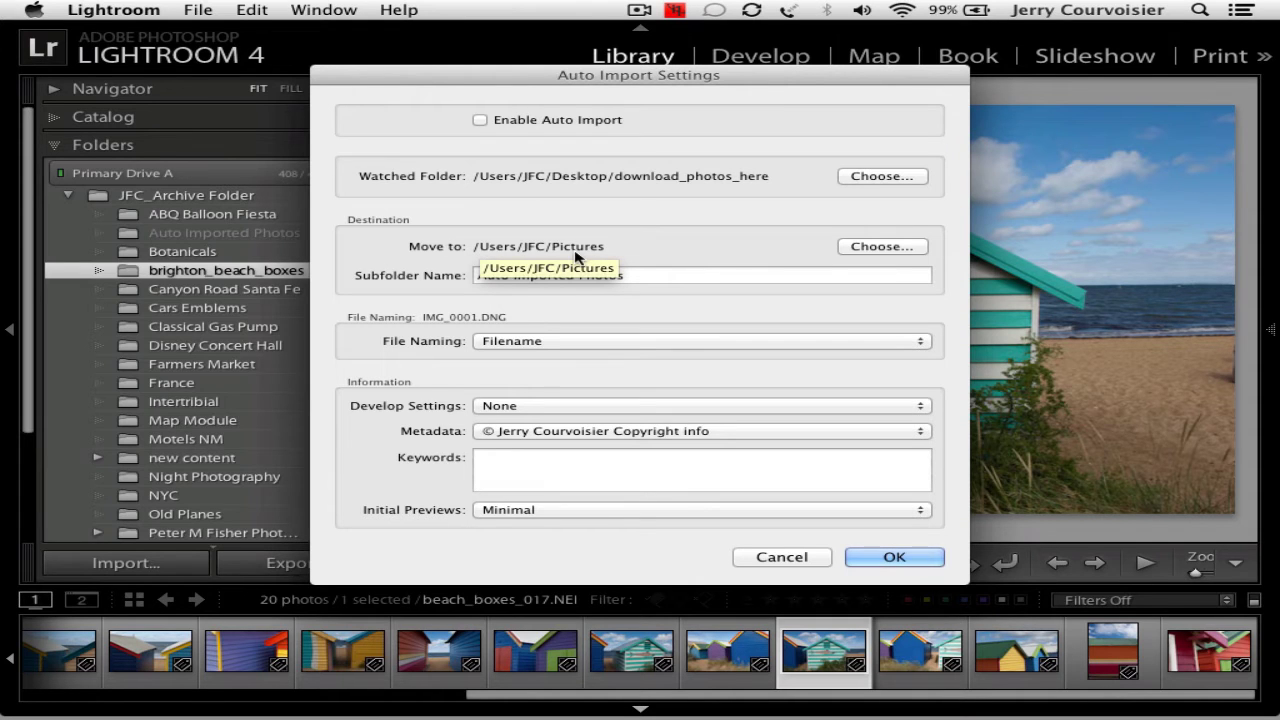
Set the auto-import destination to JFC_Archive Folder on Primary Drive A
left_click(881, 248)
scroll(487, 425, "down", 2)
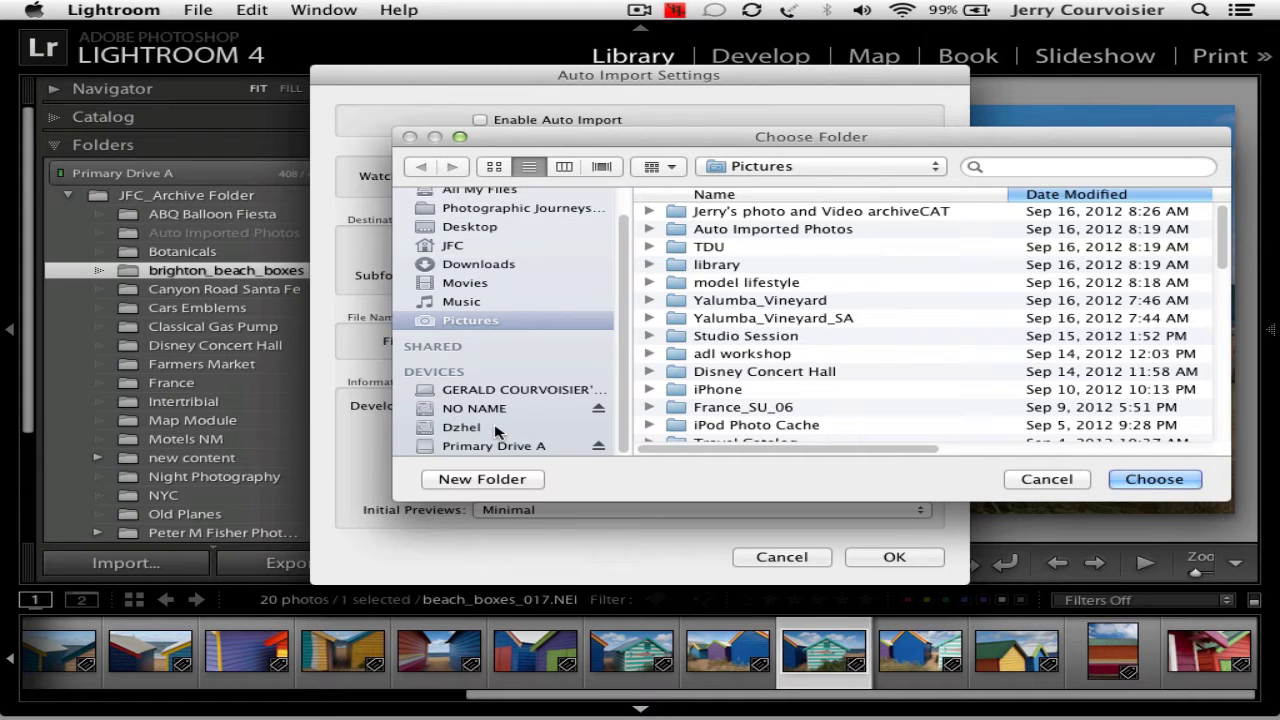
left_click(492, 445)
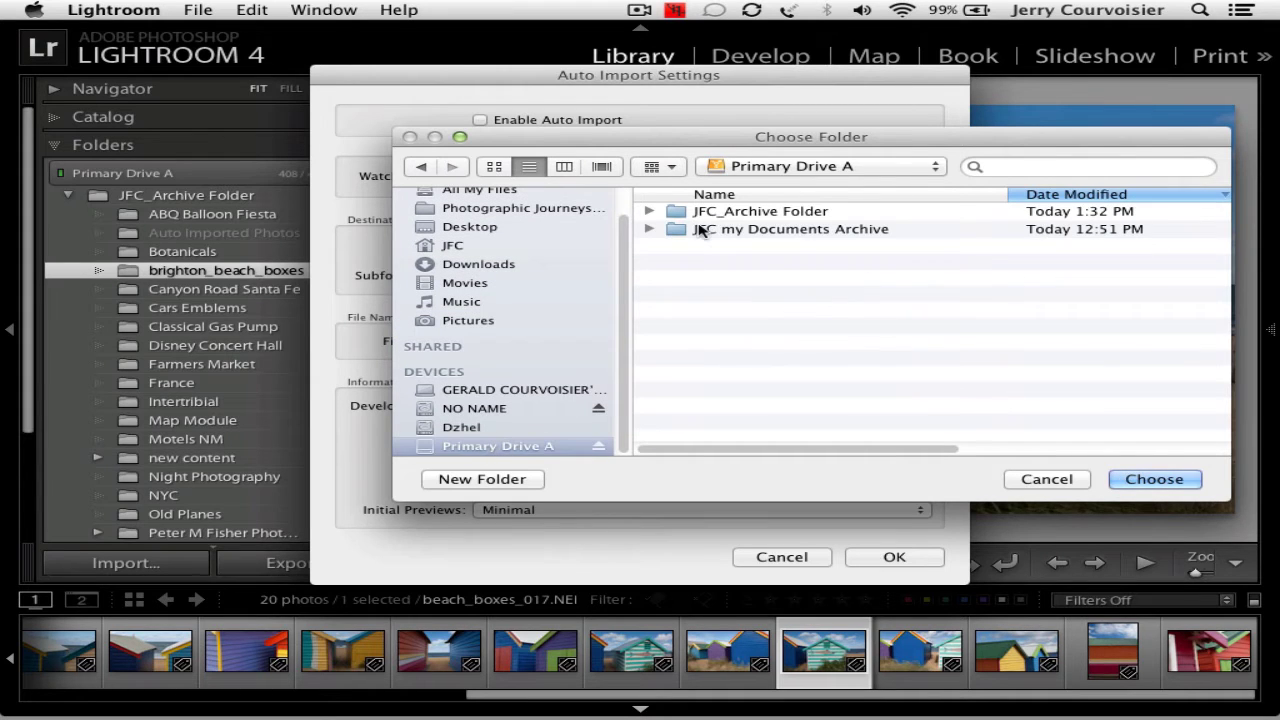
left_click(721, 215)
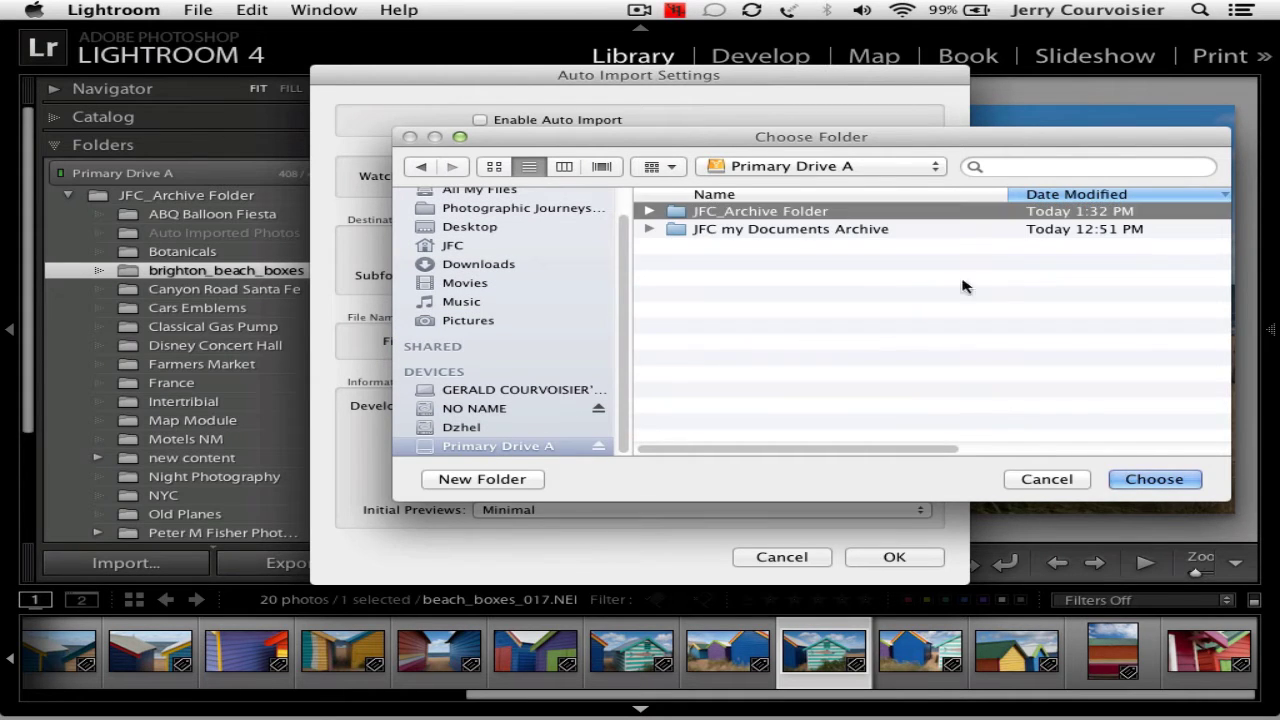
left_click(1160, 480)
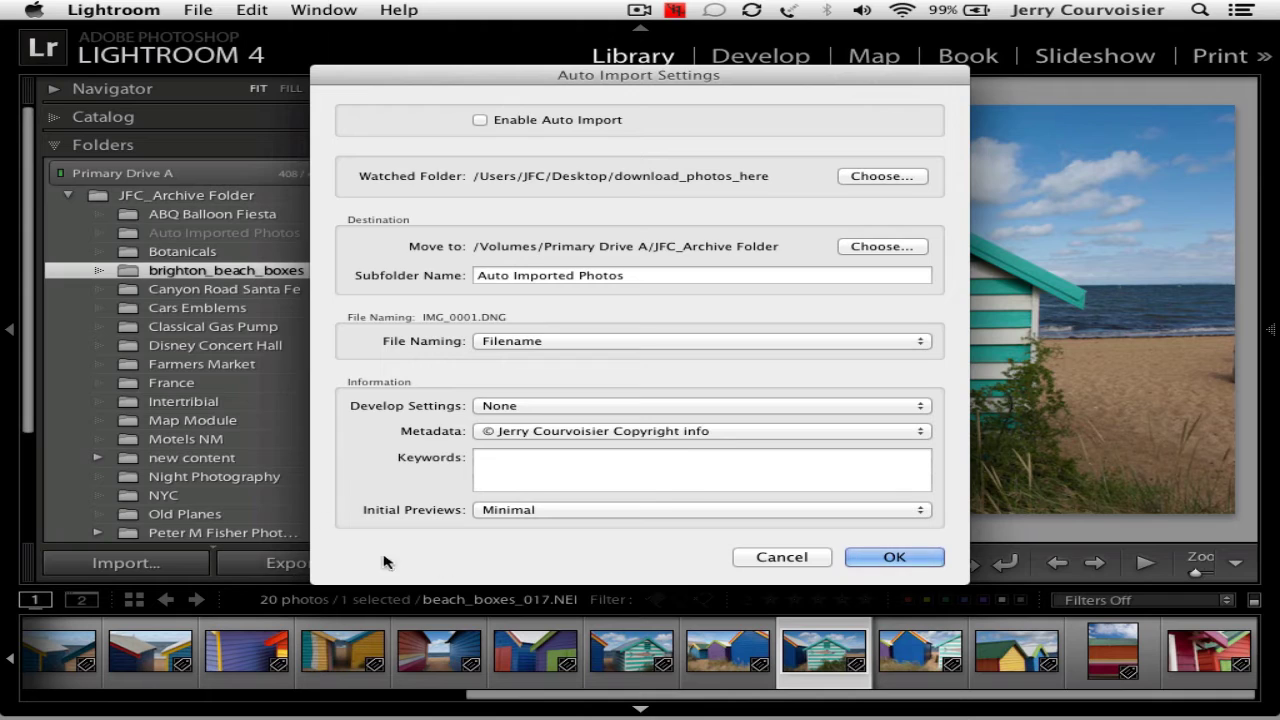
Set Initial Previews to Standard, enable Auto Import, and apply the settings
left_click(540, 511)
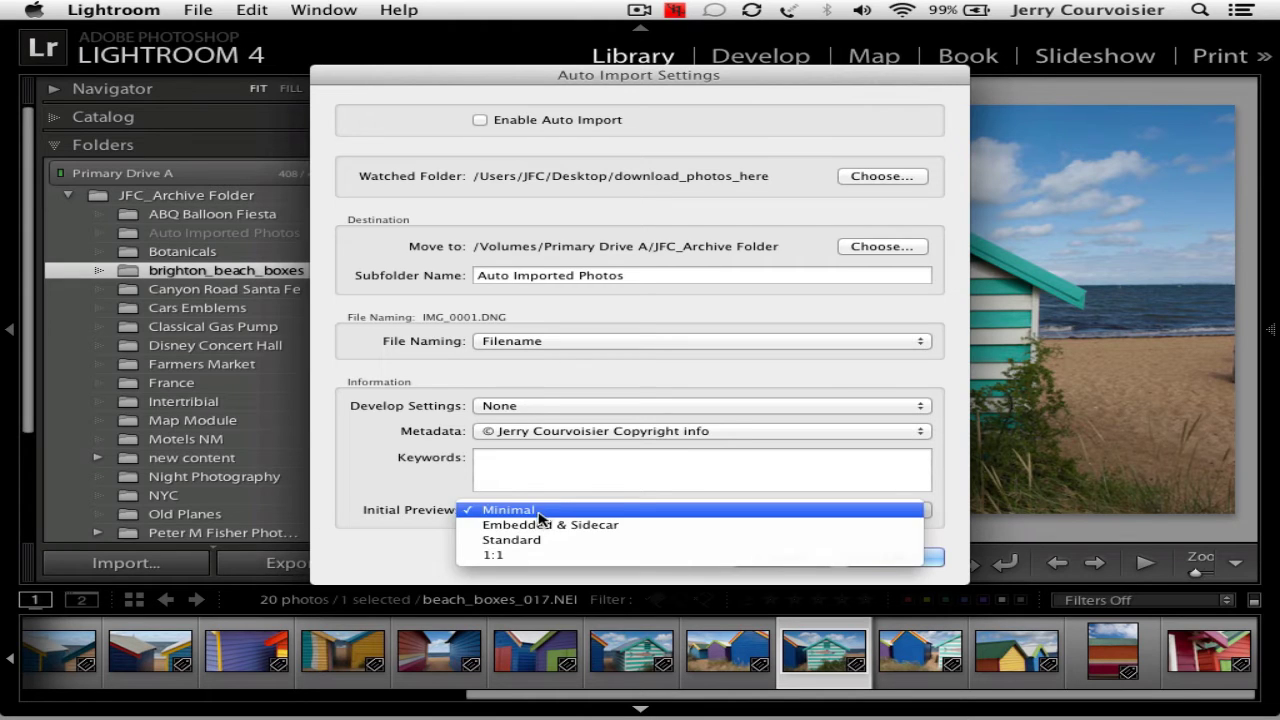
left_click(540, 541)
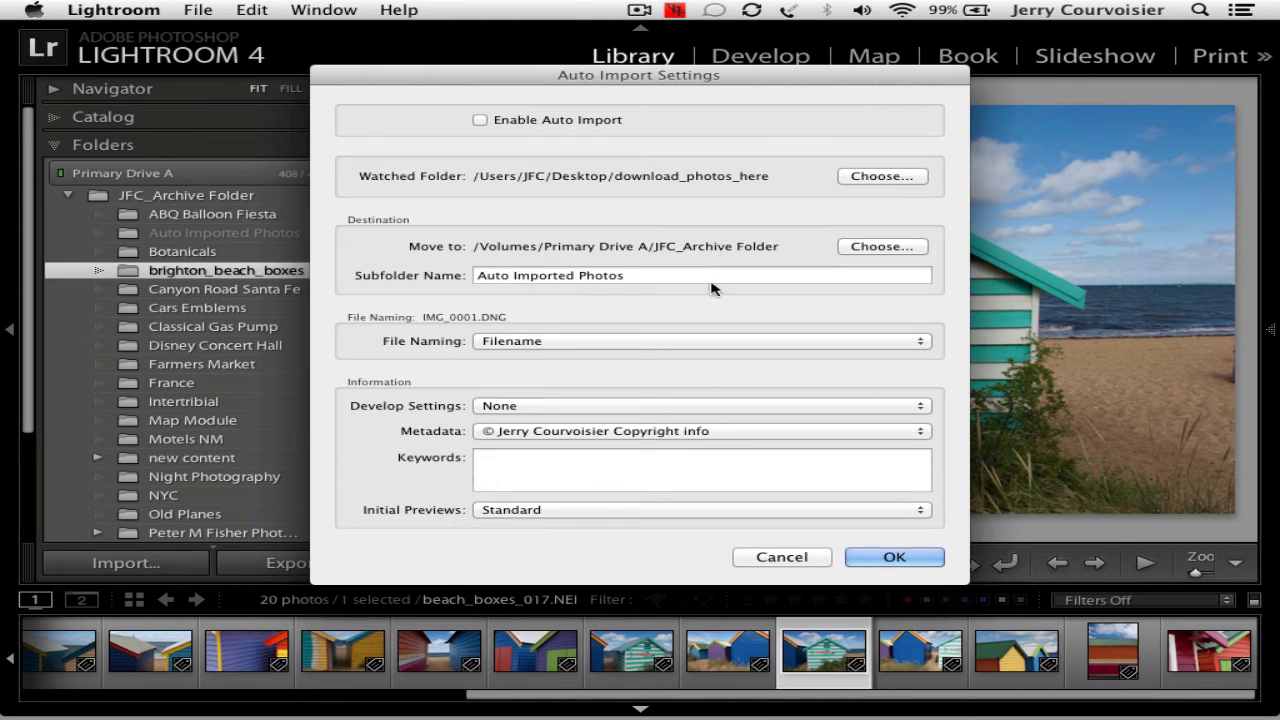
left_click(480, 120)
left_click(893, 557)
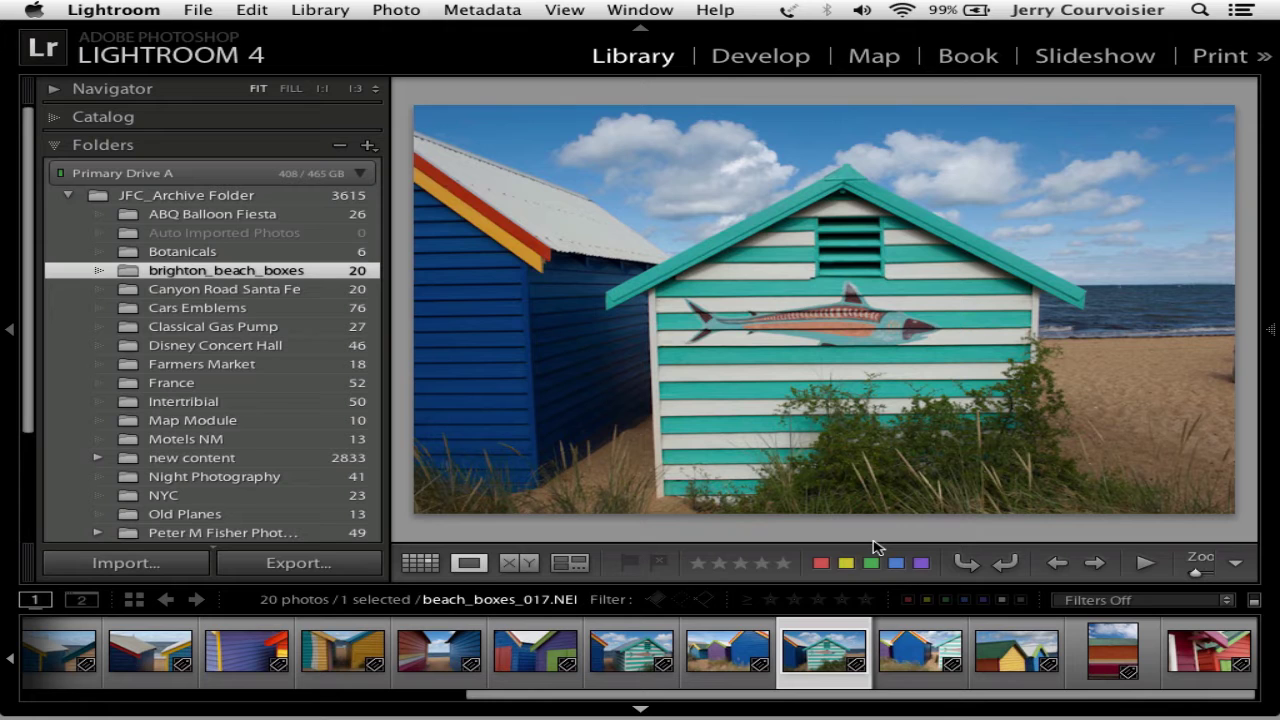
Minimize Lightroom and open the memory card's DCIM folder in Finder
key("f")
key("f")
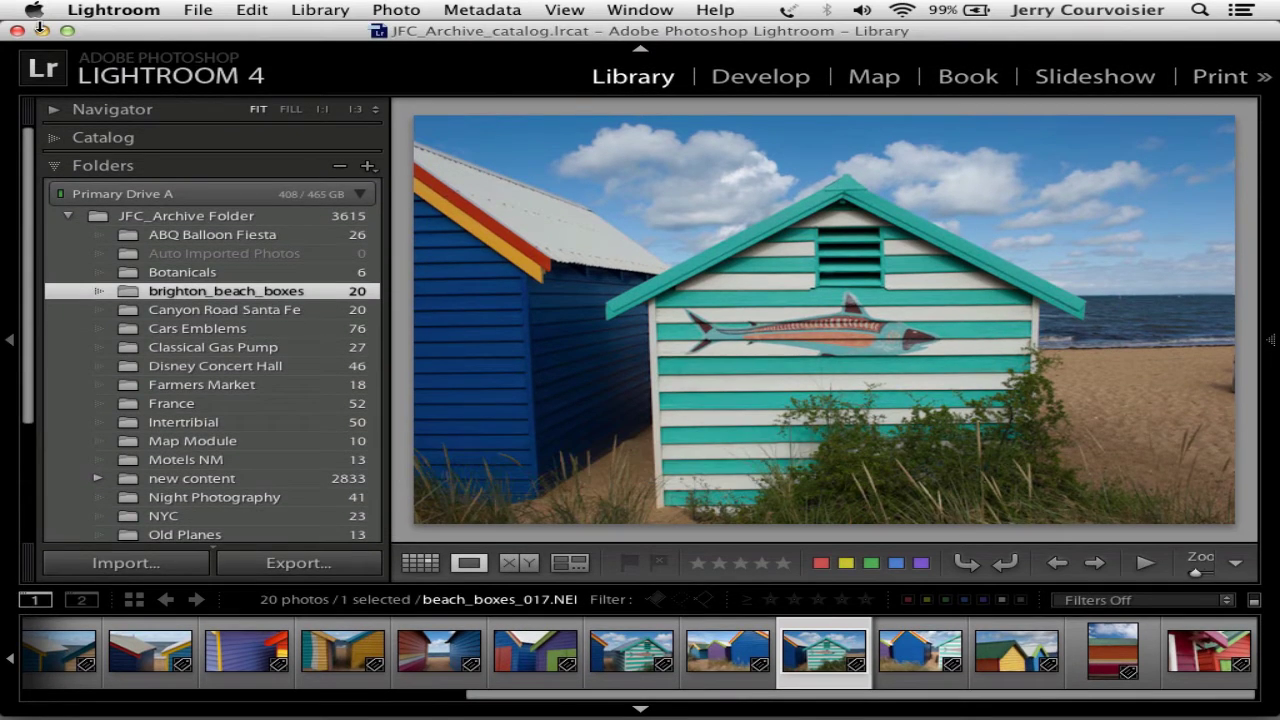
left_click(42, 31)
left_click(1211, 142)
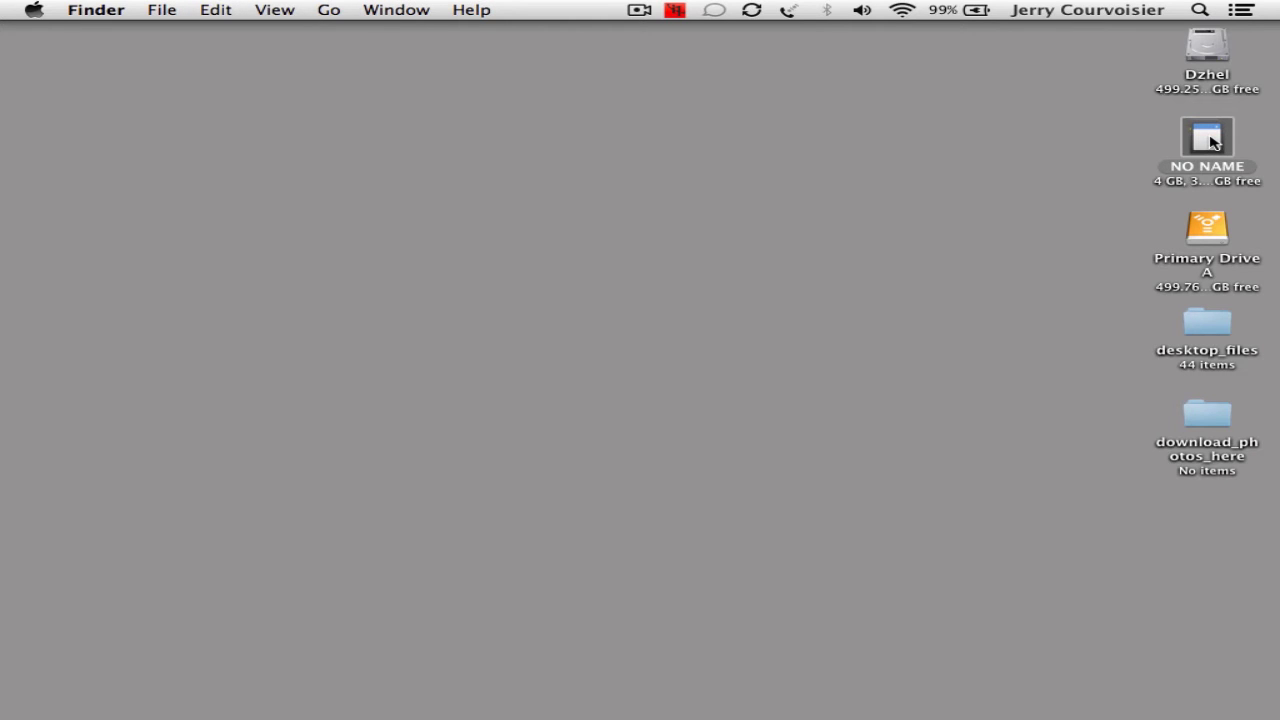
double_click(1211, 142)
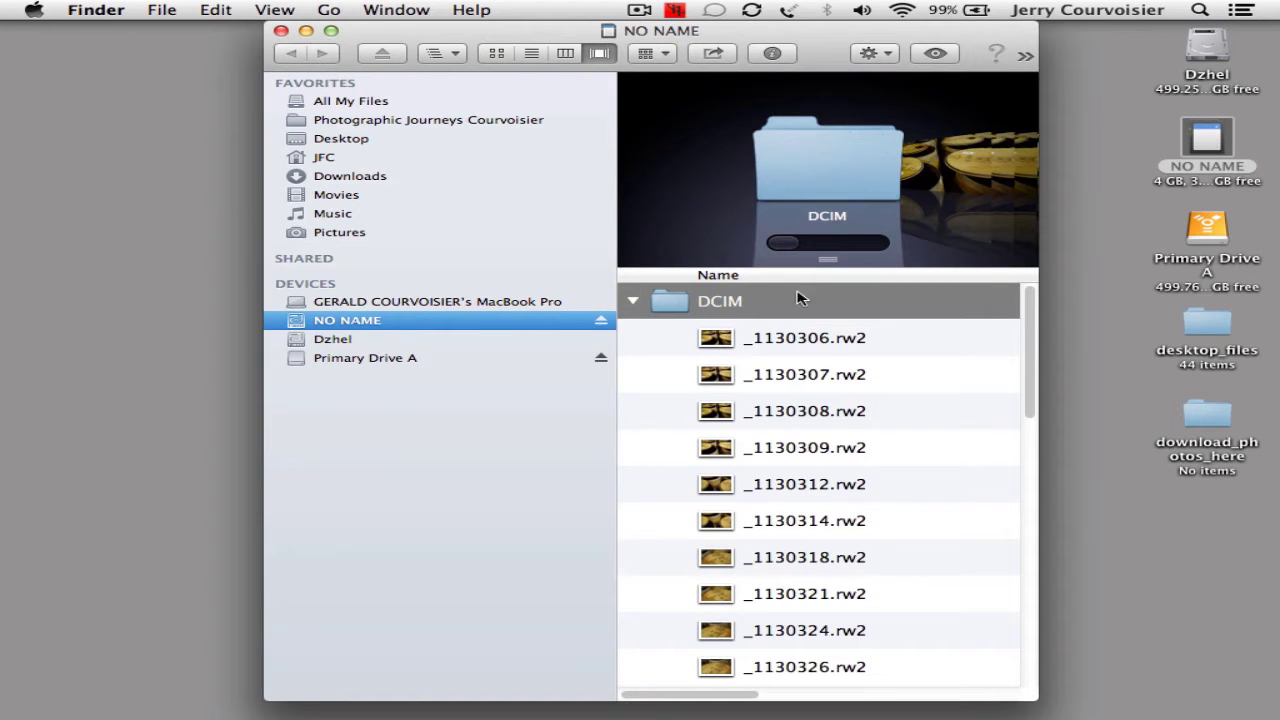
double_click(667, 305)
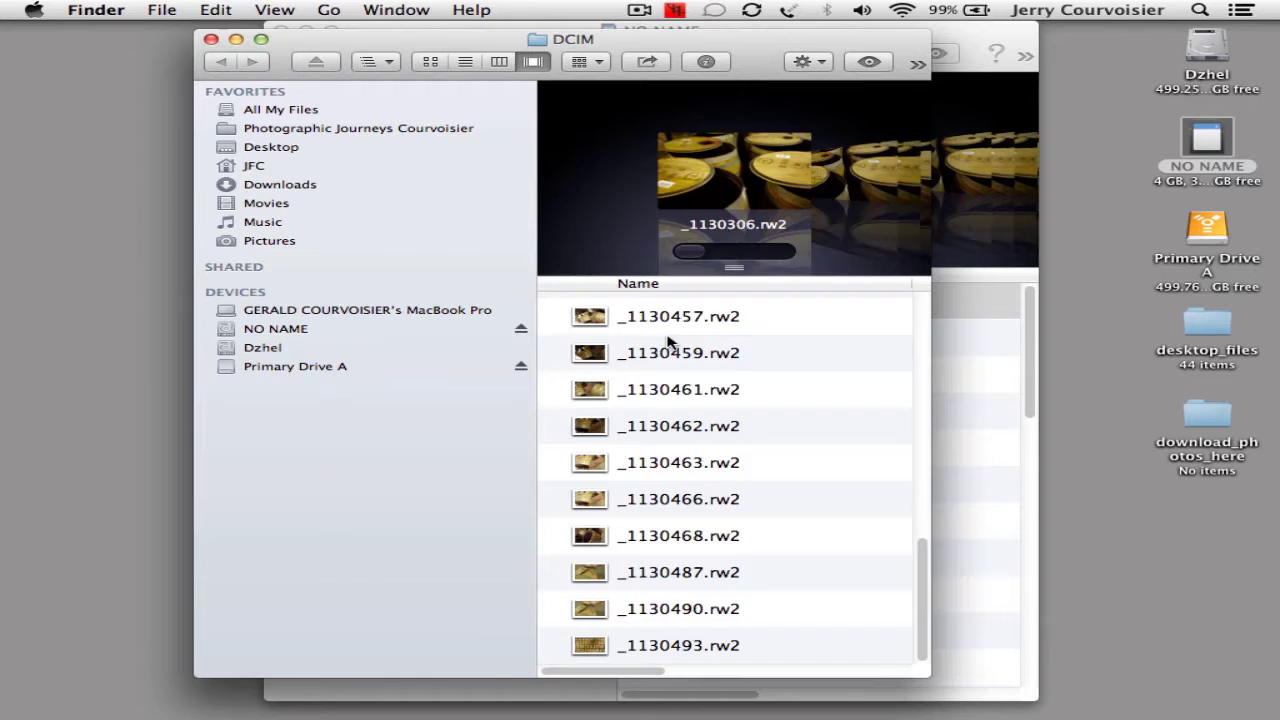
Copy all DCIM photos into the desktop download_photos_here folder and close both Finder windows
key("super+a")
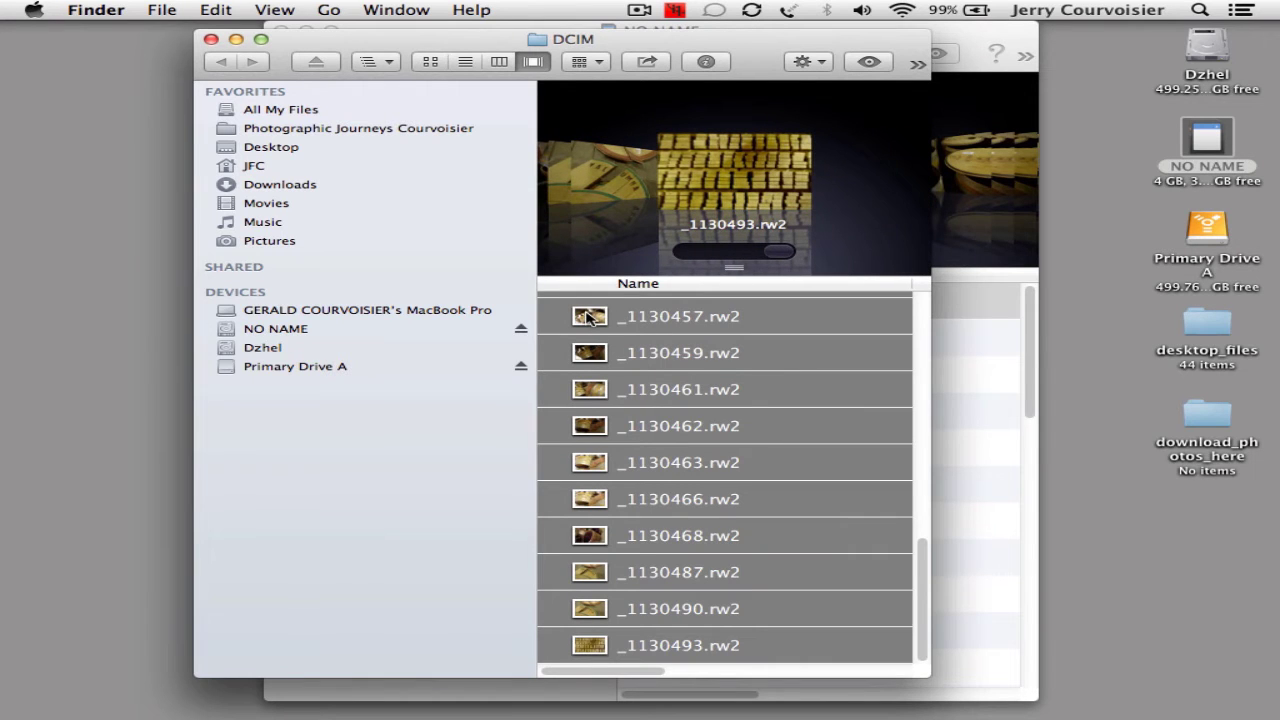
left_click_drag(590, 316, 1152, 502)
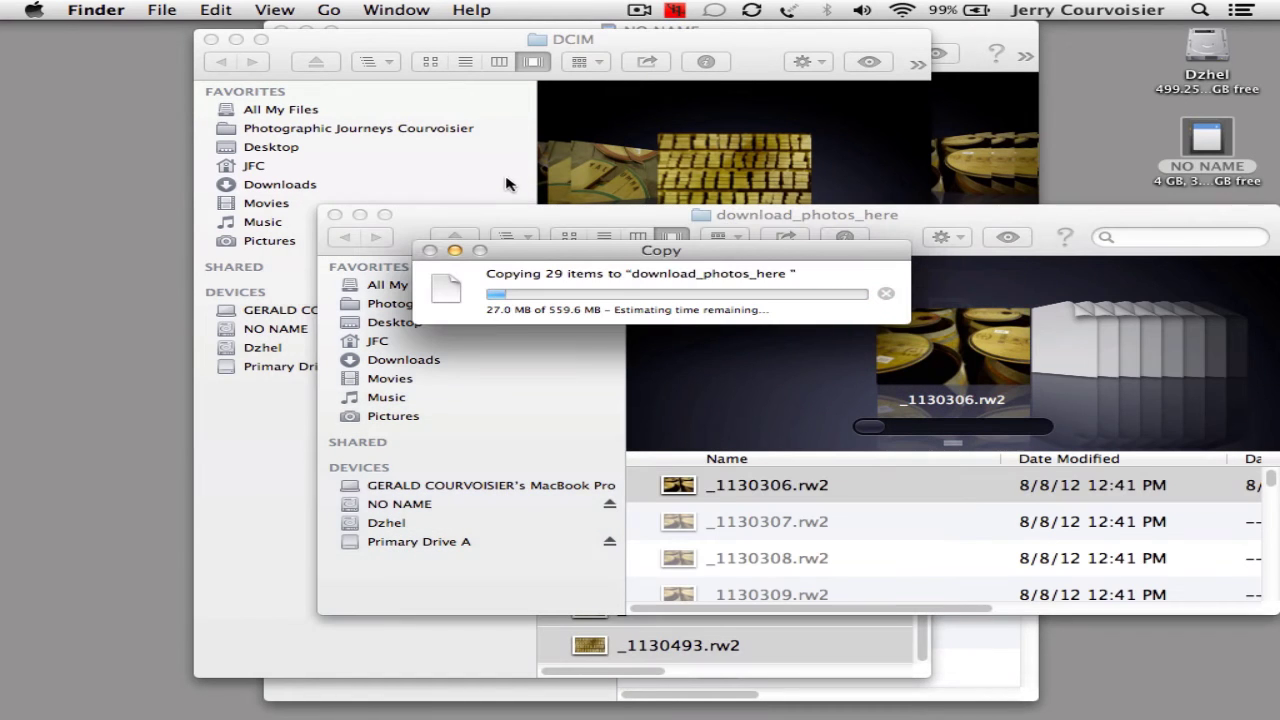
left_click(335, 216)
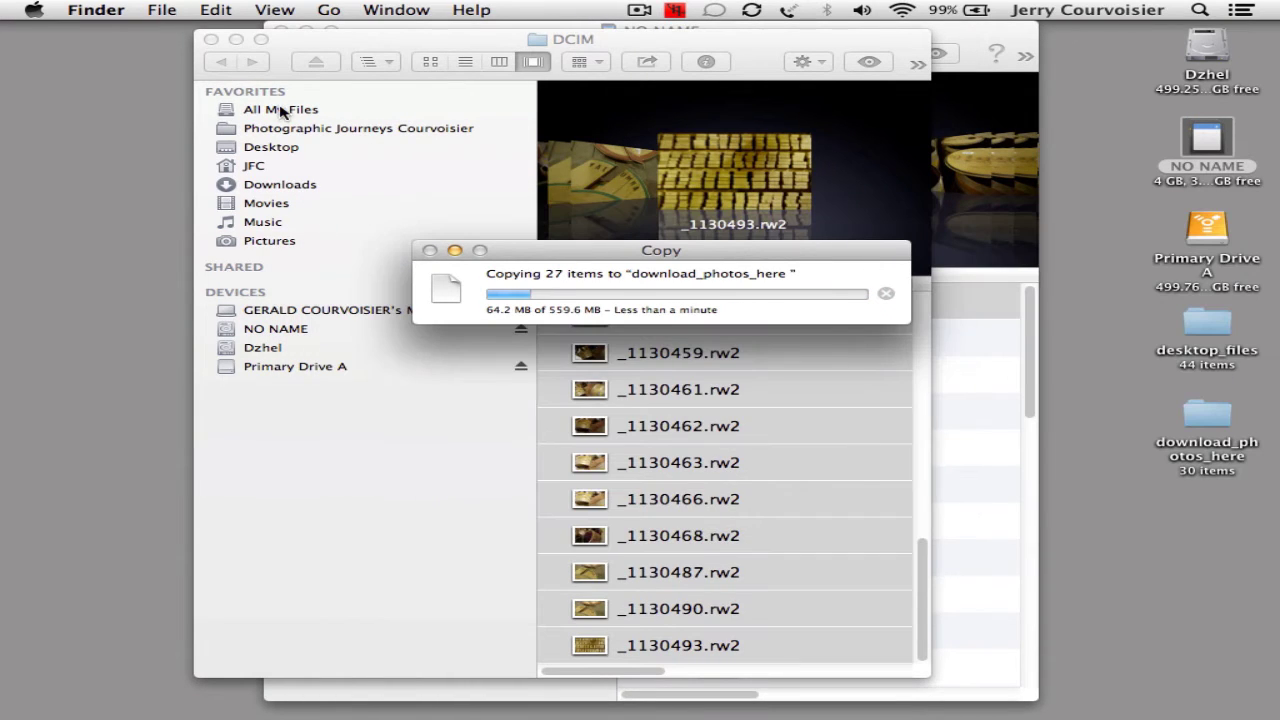
left_click(211, 39)
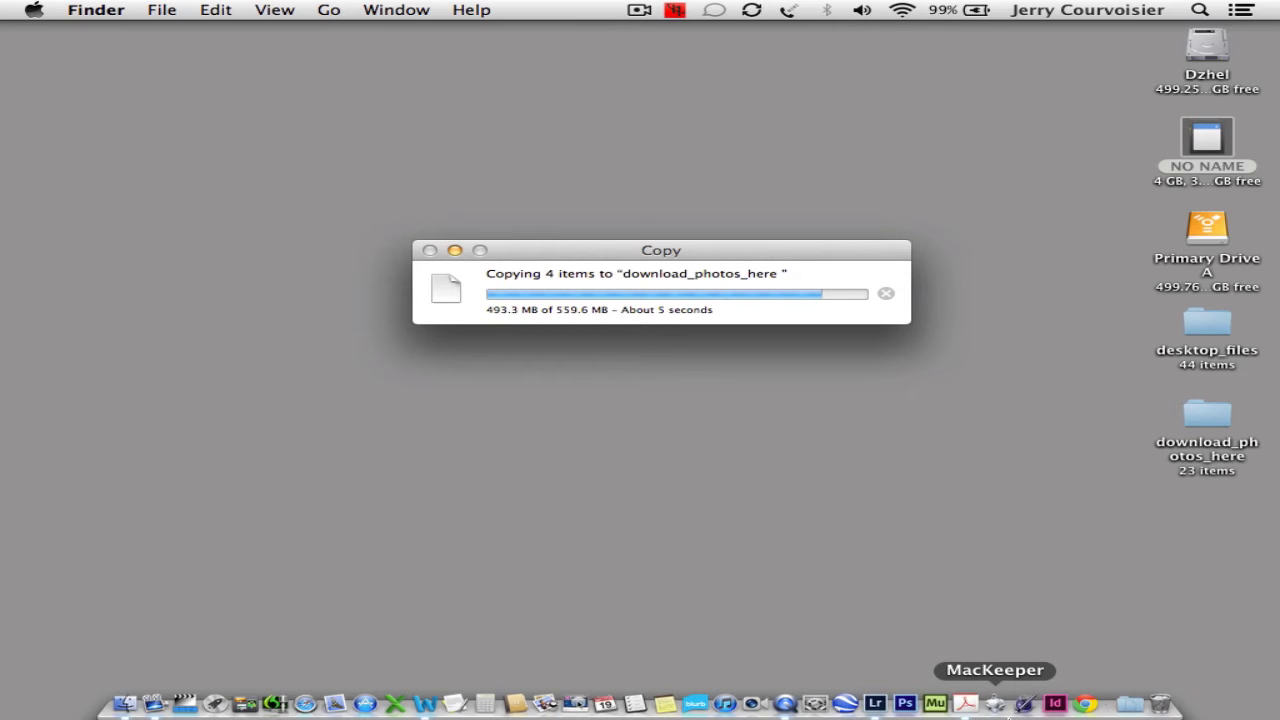
Return to Lightroom and view the 30 photos in Auto Imported Photos in Grid view
left_click(875, 704)
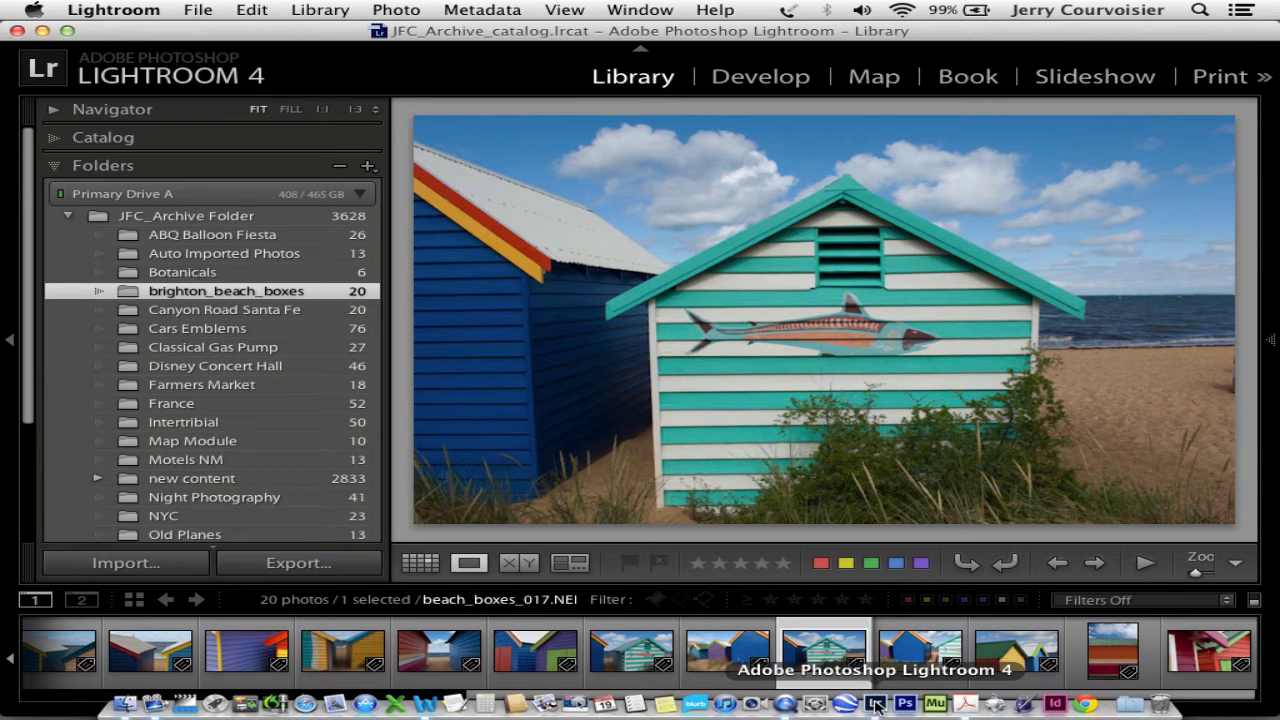
left_click(259, 256)
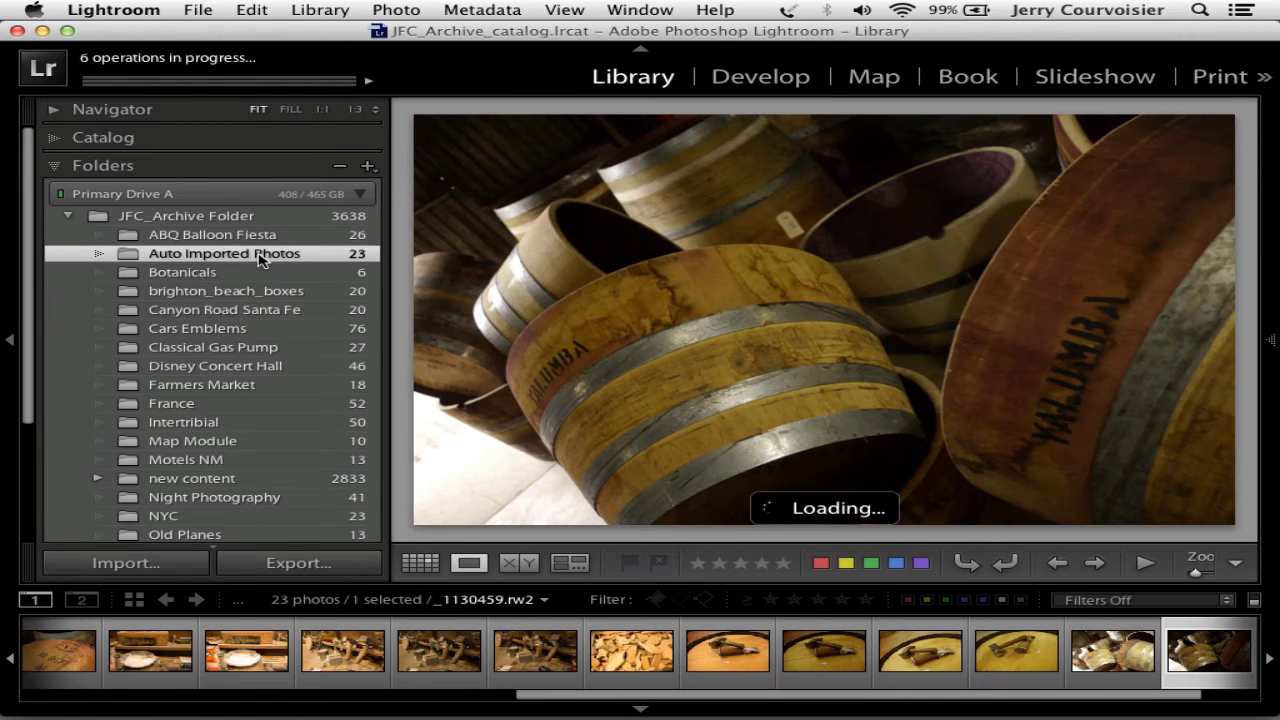
key("g")
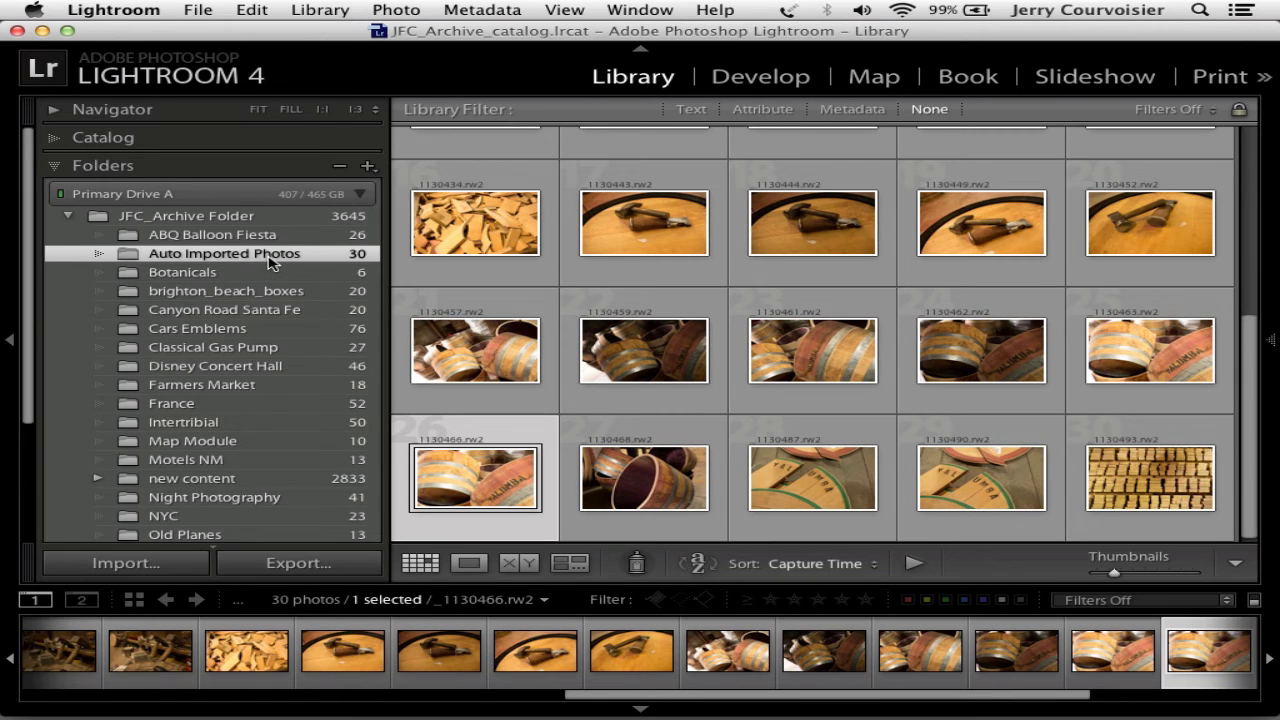
Select all 30 photos, create a yalumba folder inside JFC_Archive Folder containing them, and view it
mouse_move(707, 408)
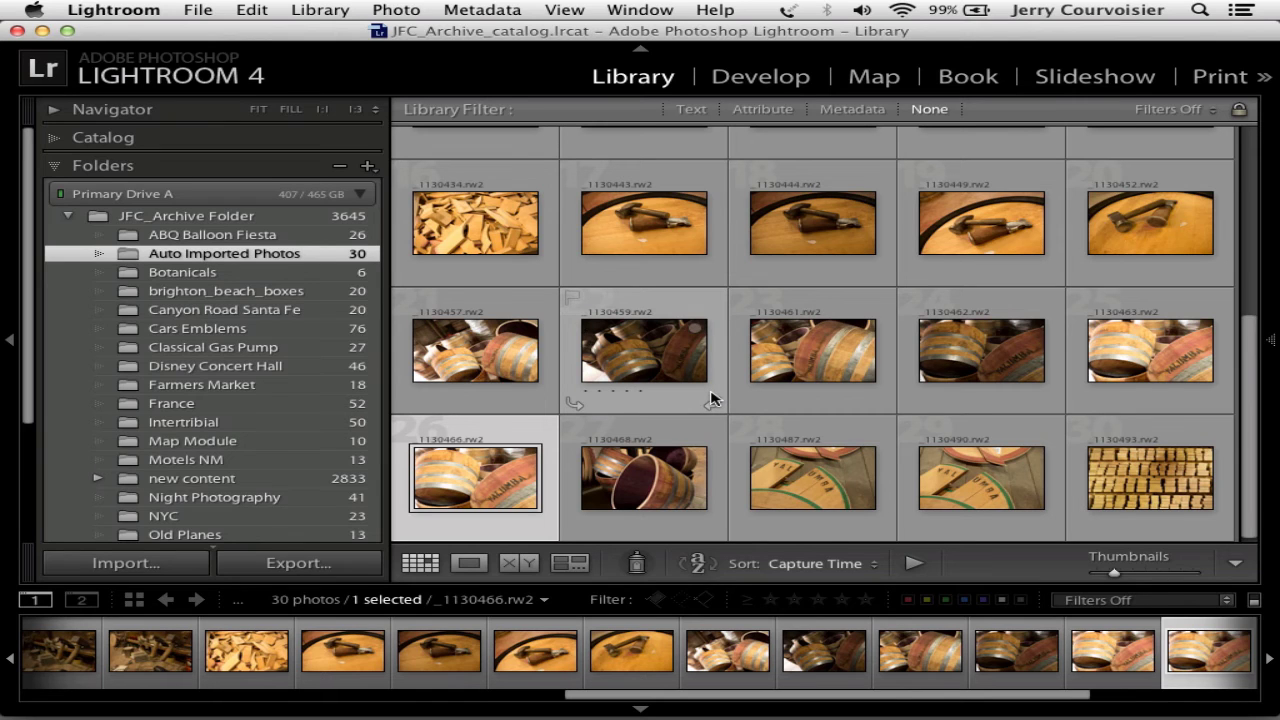
key("super+a")
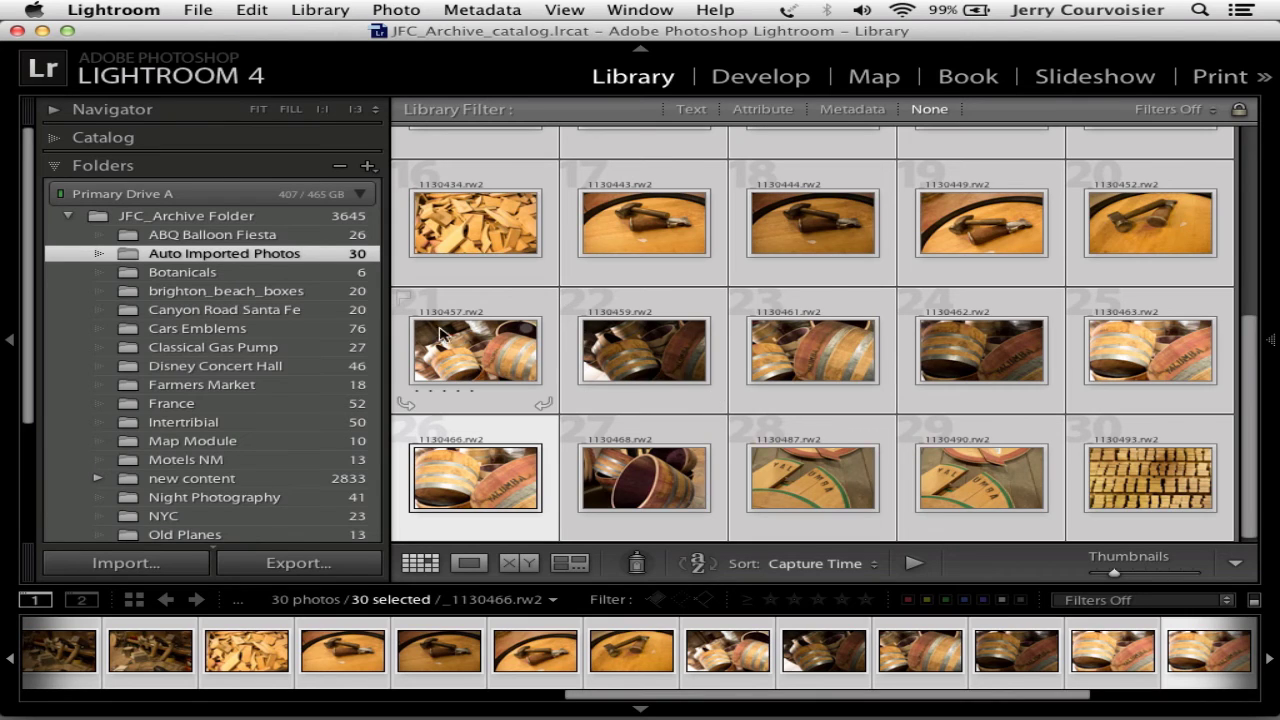
left_click(212, 220)
right_click(213, 222)
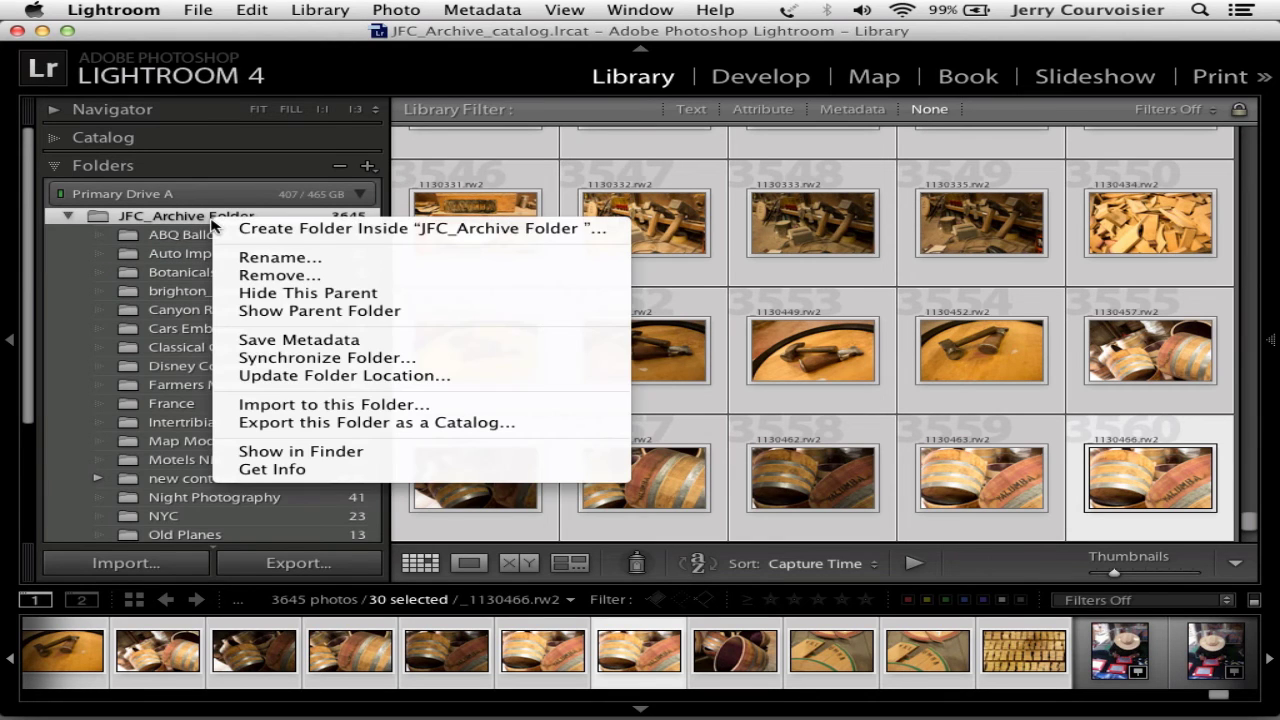
left_click(312, 230)
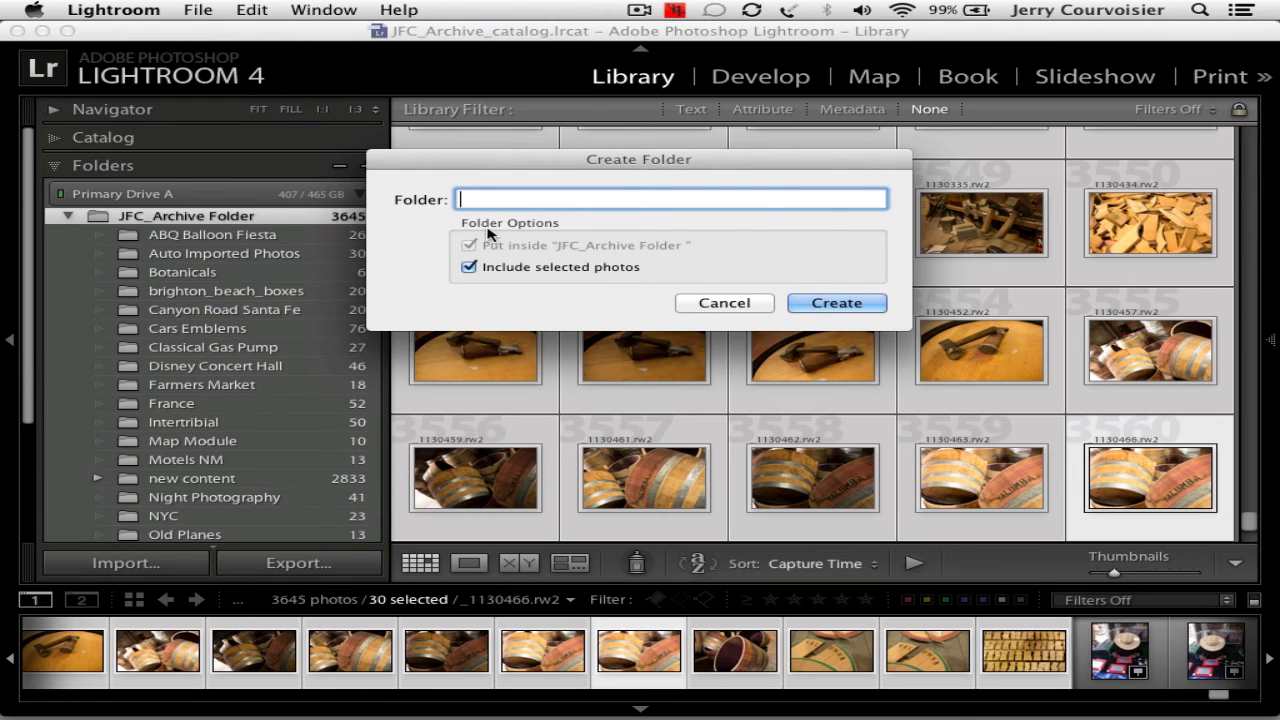
type("yalumba")
left_click(829, 304)
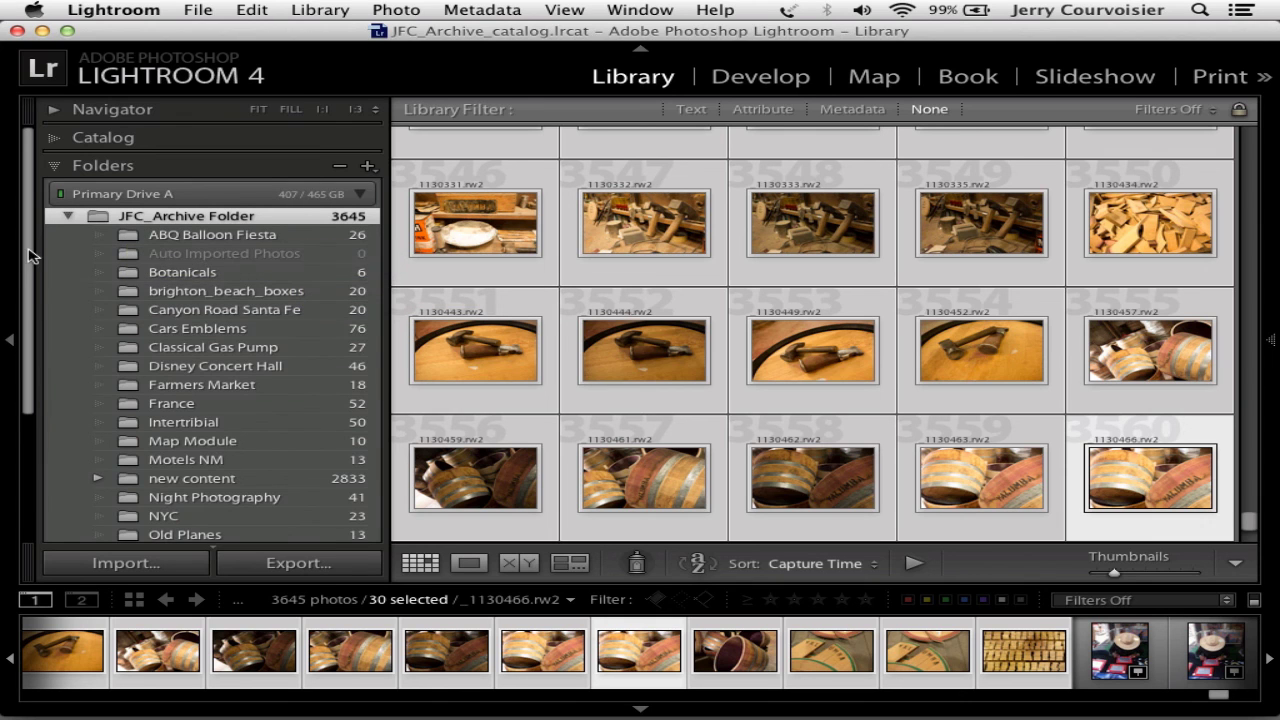
scroll(10, 340, "down", 4)
left_click(163, 466)
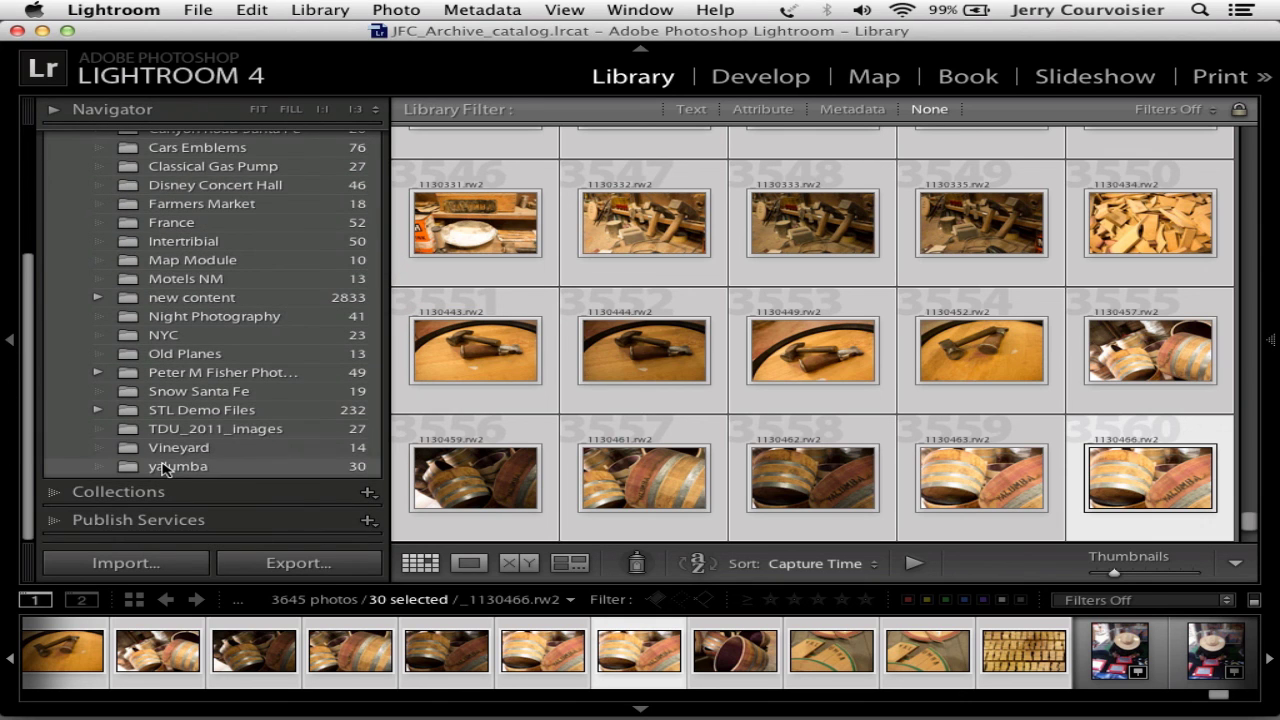